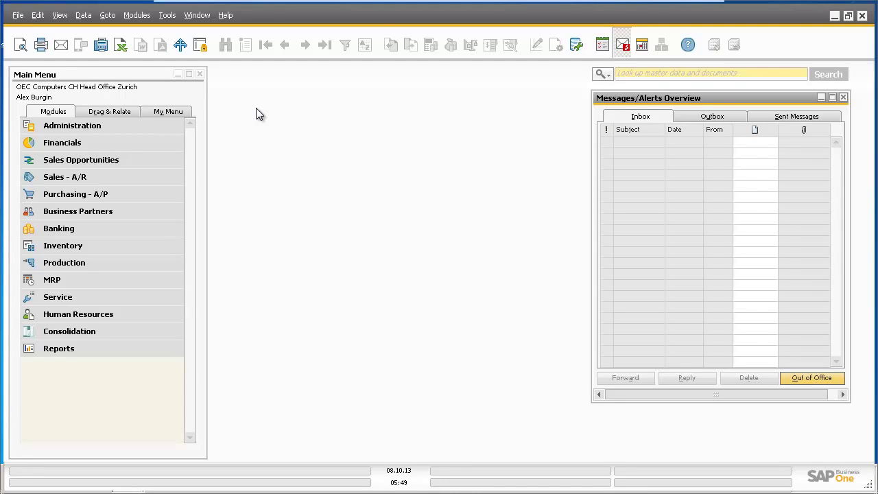
Expand the Sales - A/R module in the Main Menu to list its sales documents.
click(157, 175)
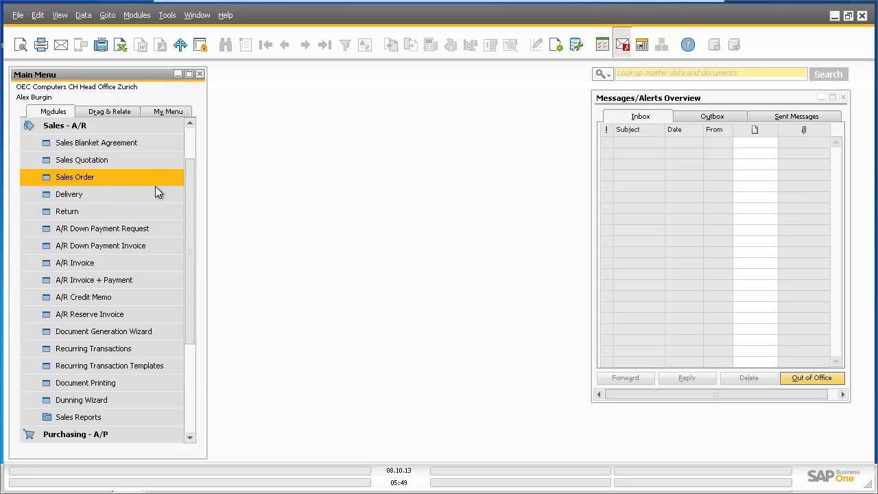
Start a new full-screen delivery with Branch 01 (C100100) as the customer.
click(154, 195)
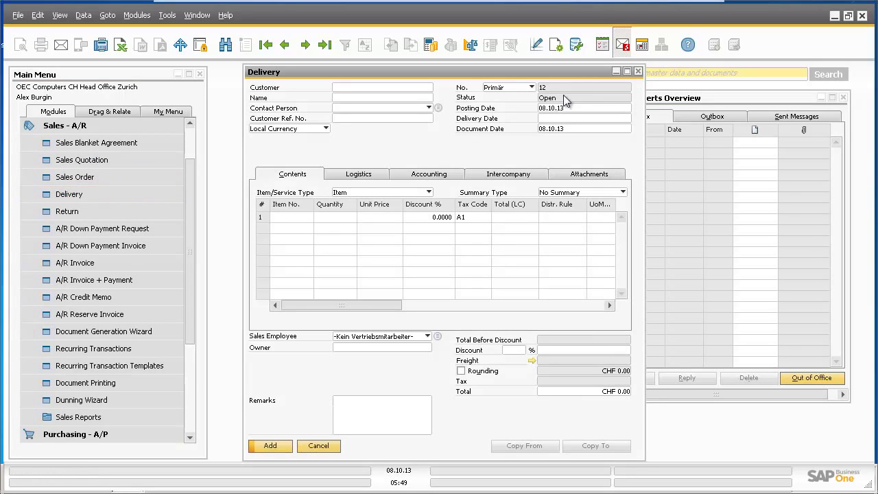
click(628, 71)
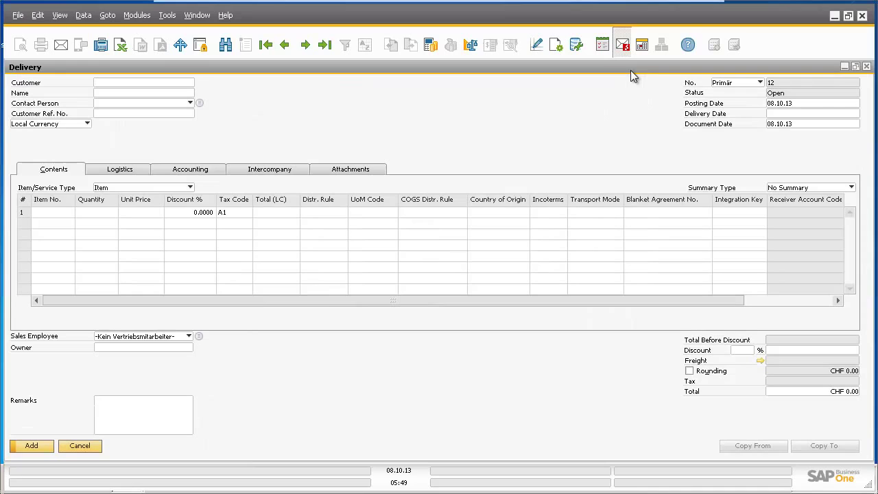
click(172, 82)
click(190, 82)
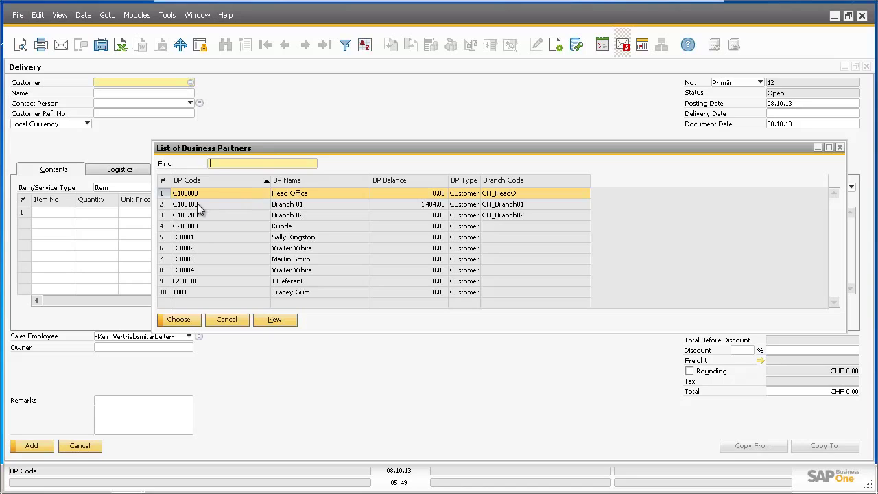
double_click(226, 205)
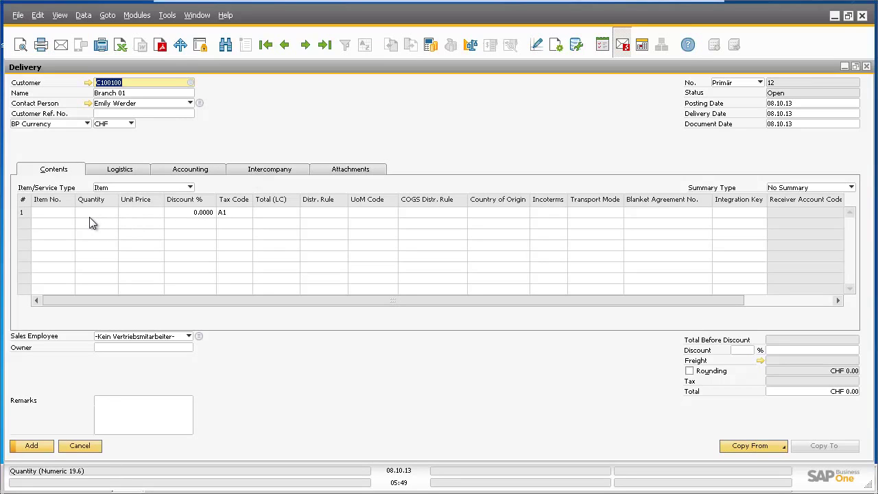
Add item A00005 with quantity 20 at unit price CHF 250, totalling CHF 5'400.00.
click(63, 212)
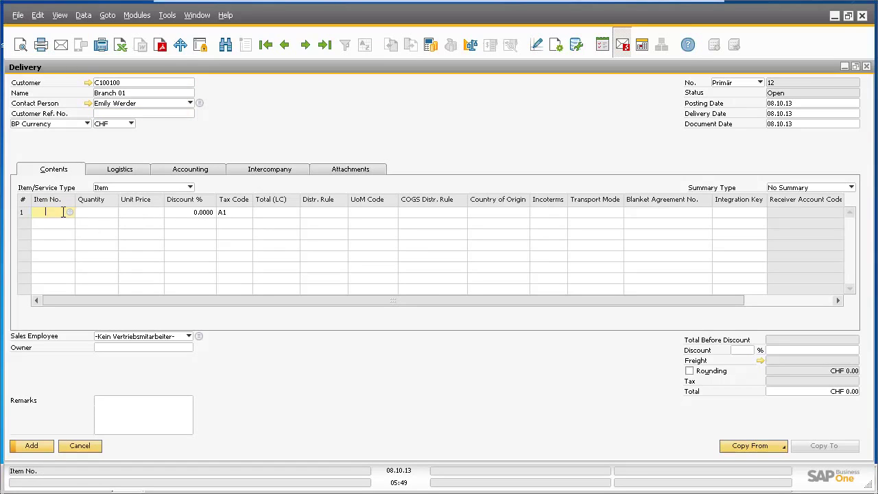
click(70, 212)
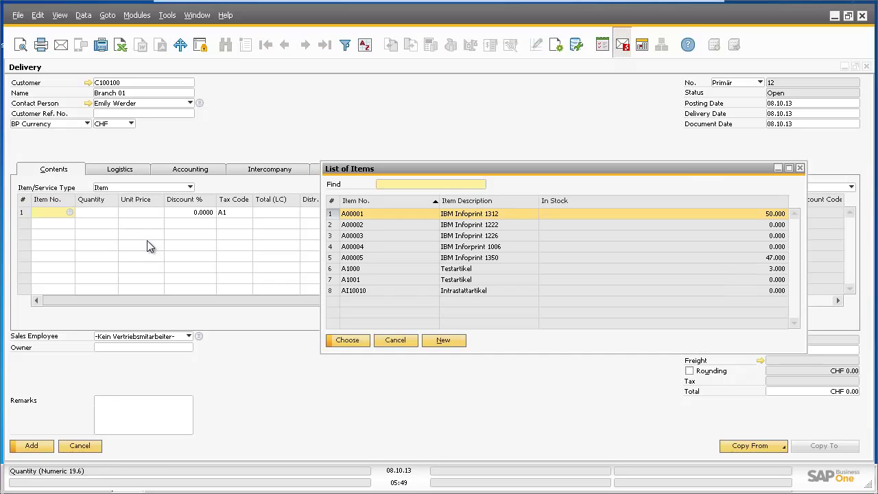
click(452, 260)
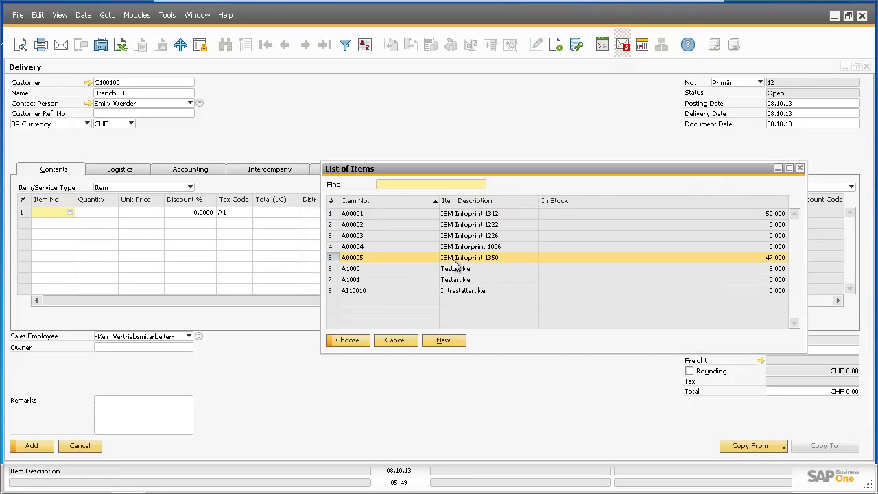
double_click(454, 264)
click(108, 214)
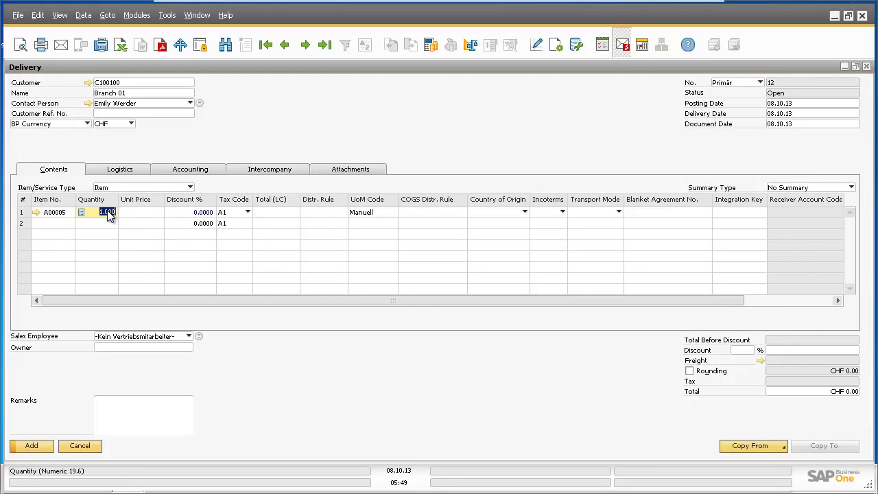
text(20)
click(161, 214)
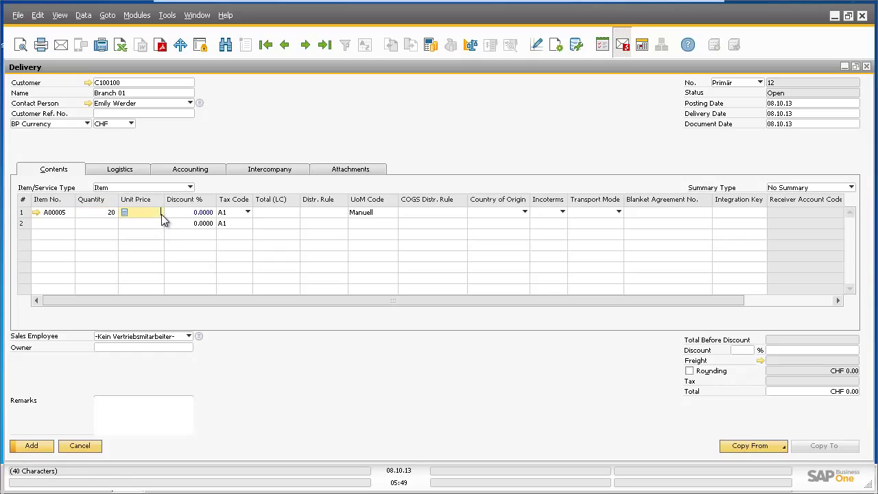
text(250)
key(Tab)
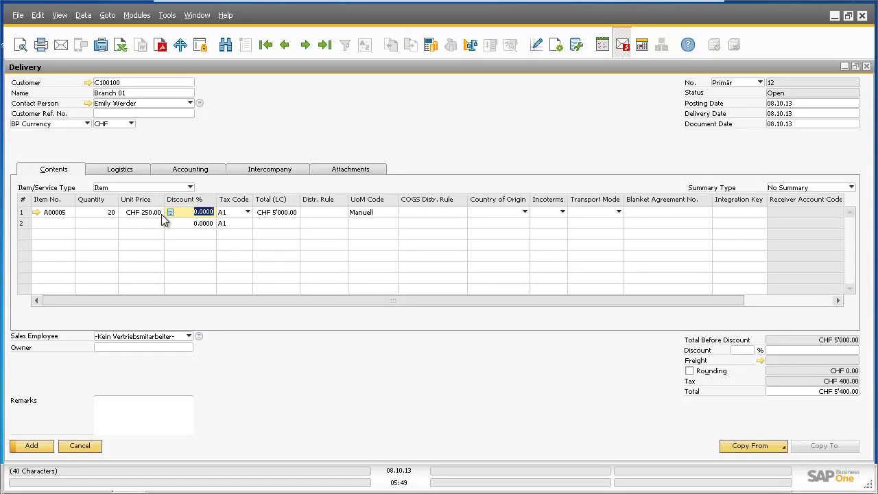
Add the delivery, accepting the credit-limit warning and the confirmation.
click(43, 443)
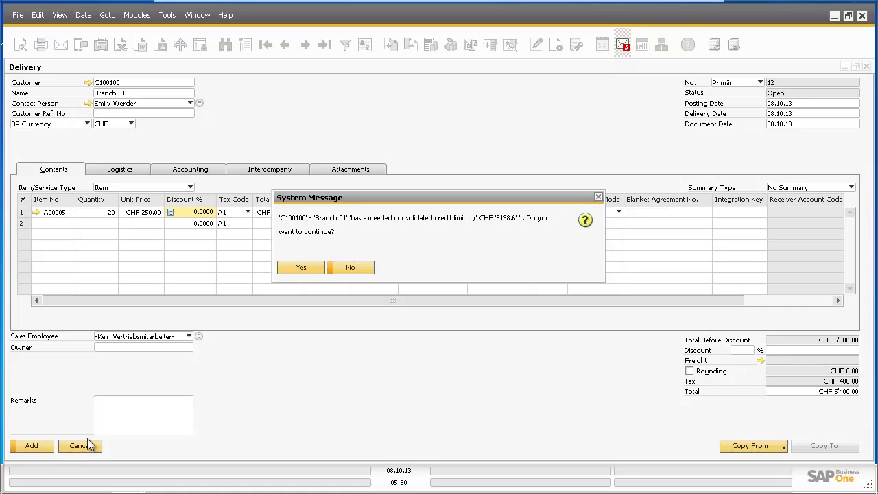
click(308, 269)
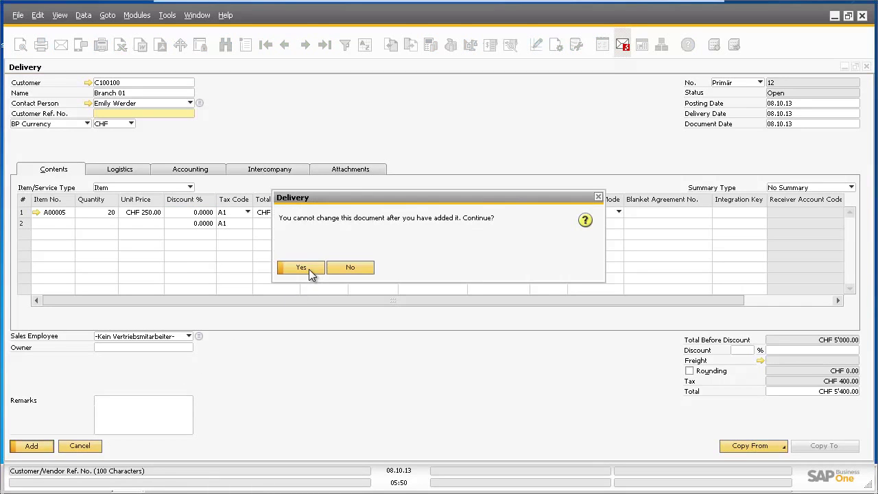
click(302, 267)
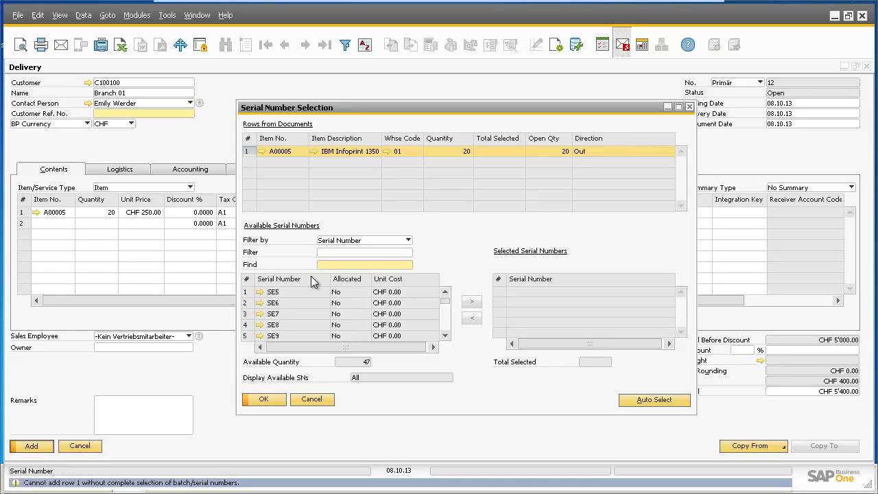
Auto-assign 20 serial numbers, then add delivery 12 again past the credit-limit warning.
click(654, 401)
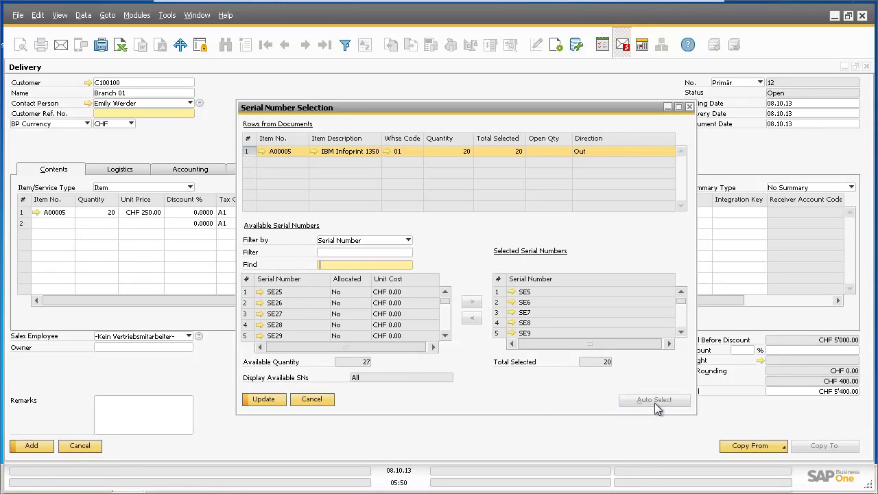
click(269, 403)
click(265, 402)
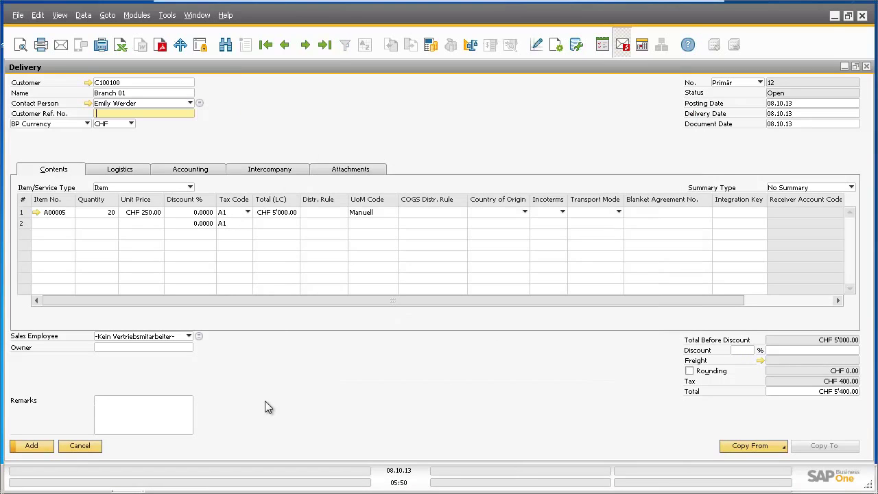
click(28, 446)
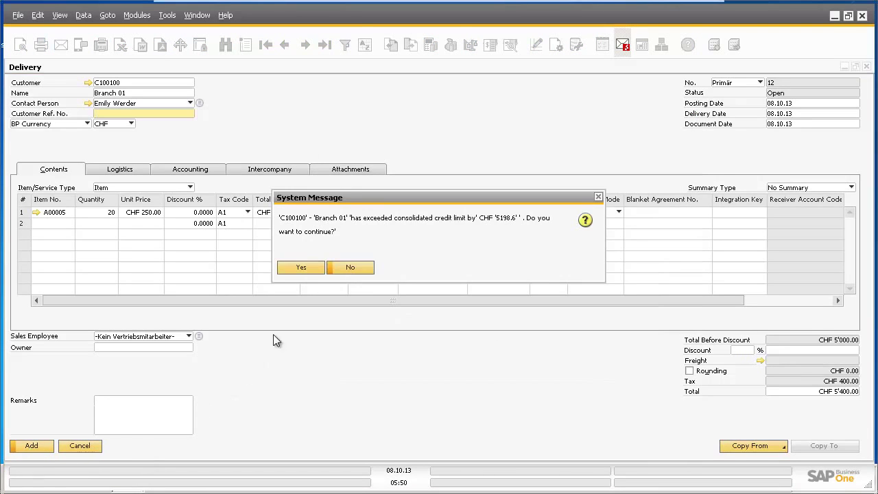
click(302, 268)
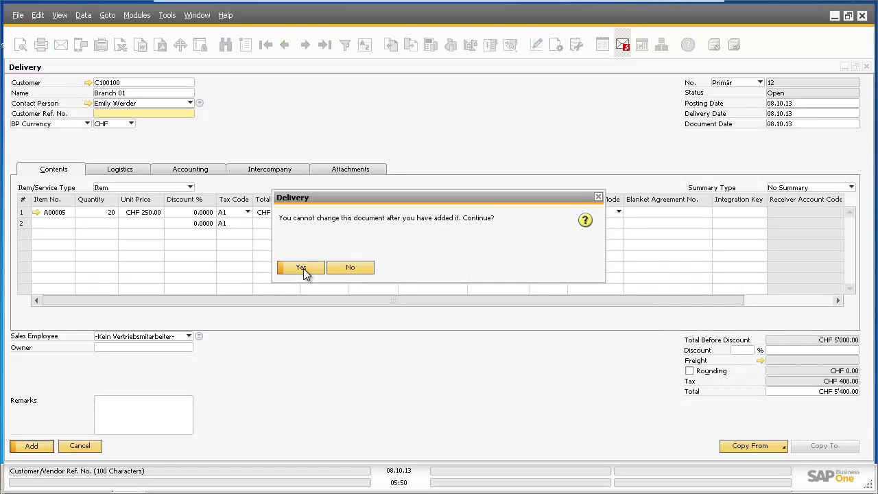
click(303, 269)
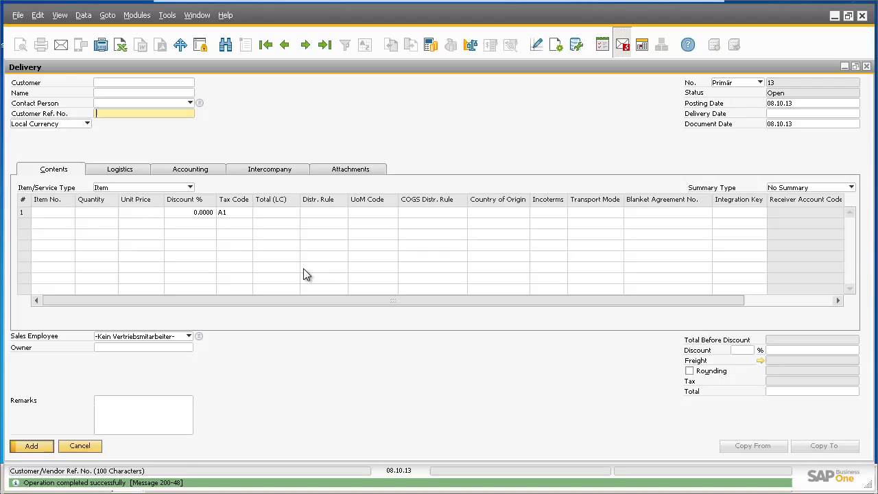
Try copying delivery 12 to an A/R invoice and dismiss the not-permitted warning.
click(325, 46)
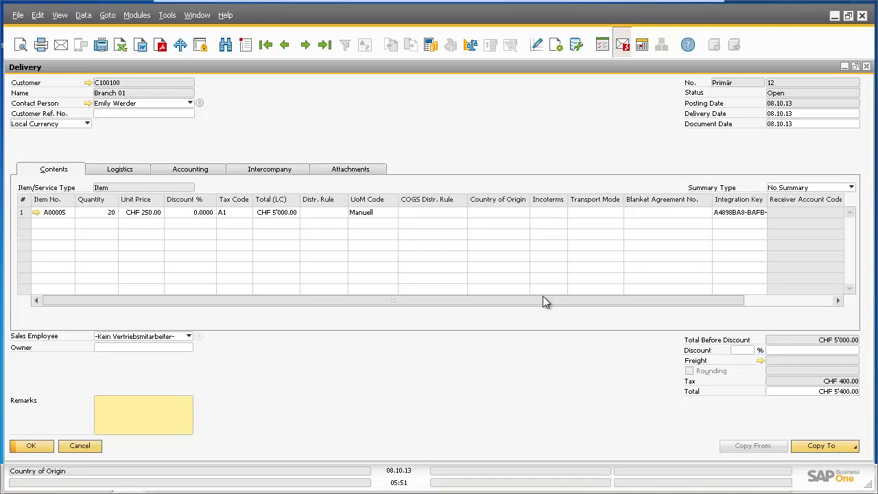
click(819, 444)
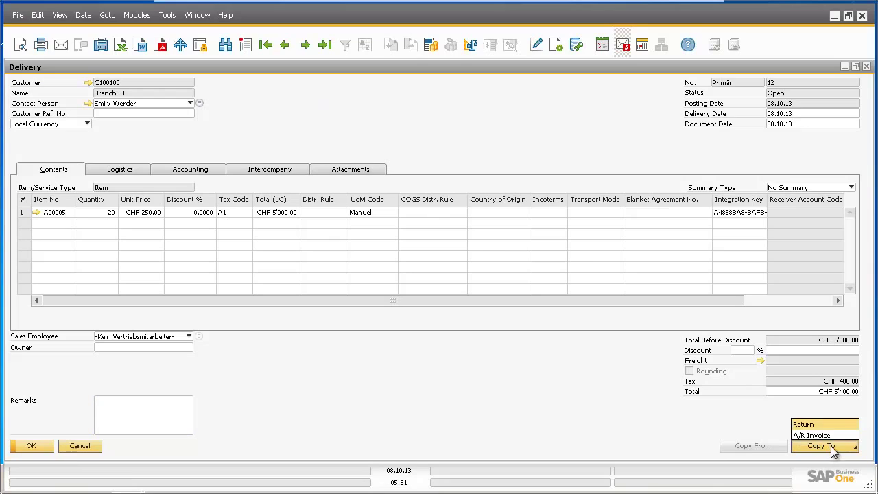
click(828, 435)
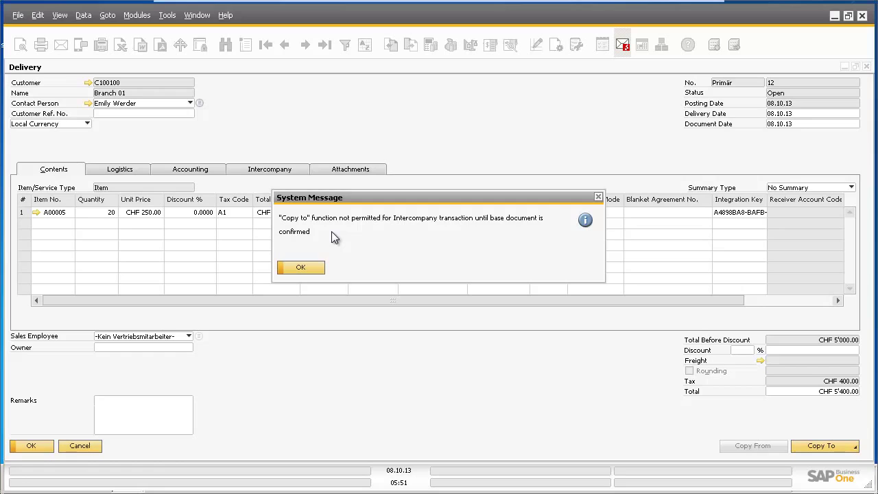
click(312, 269)
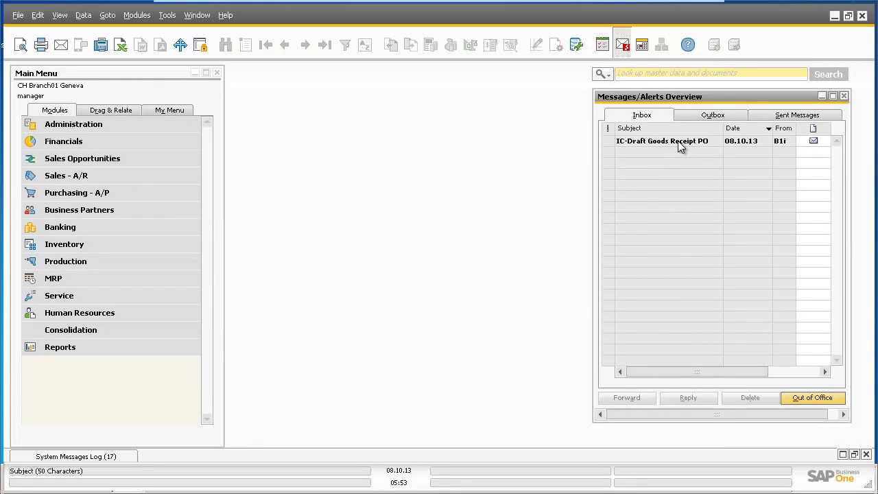
Open the IC-Draft Goods Receipt PO message's draft holding 20 of A00005.
click(678, 140)
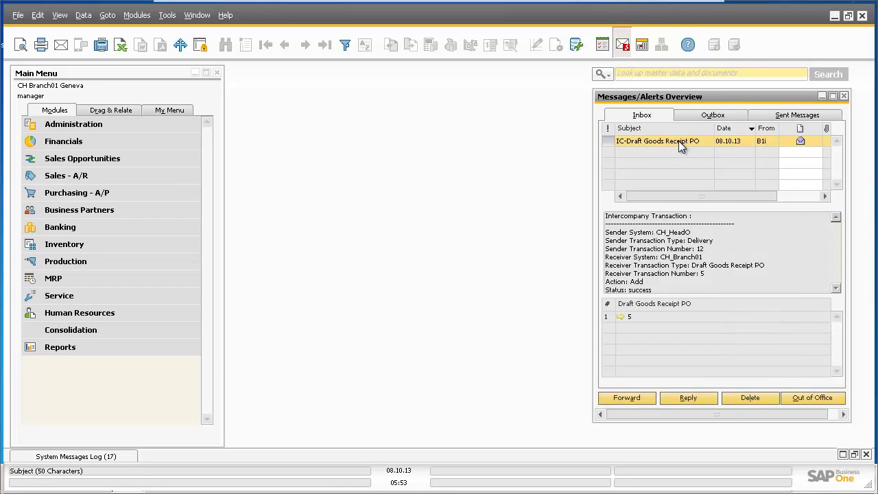
click(620, 316)
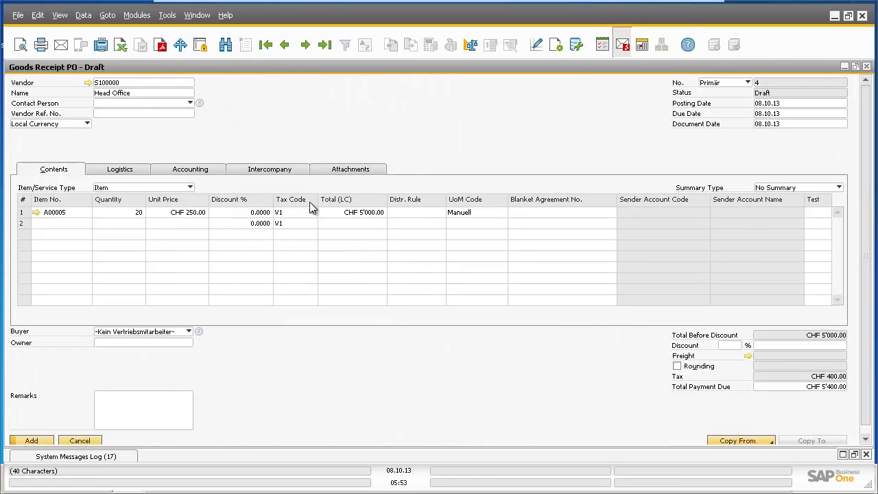
Set the draft's intercompany Document Status to Accept, add it, and reopen goods receipt PO 4.
click(288, 177)
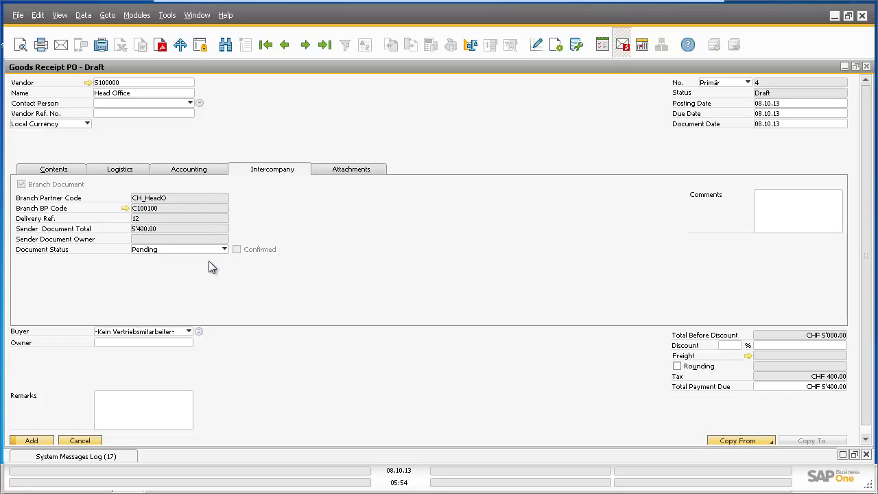
click(191, 251)
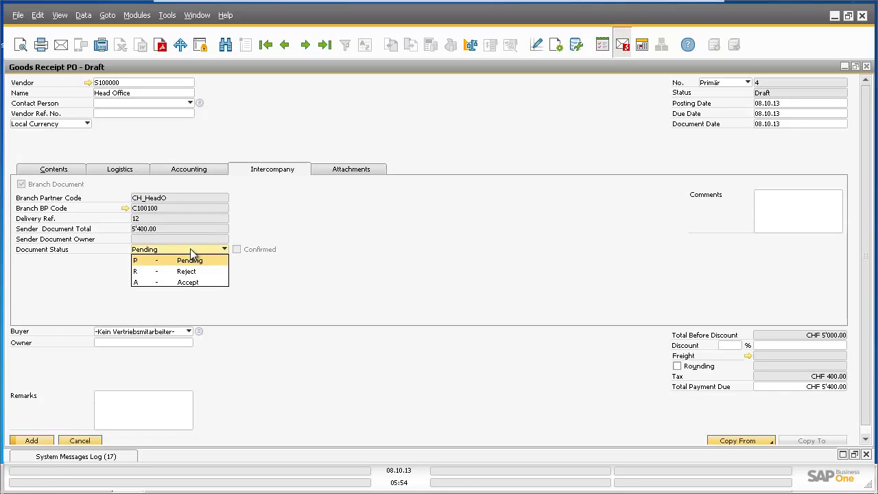
click(197, 282)
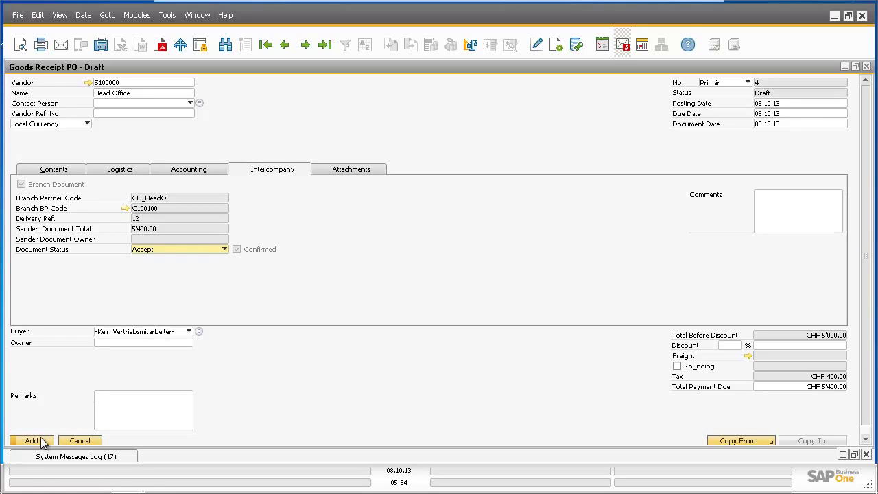
click(42, 442)
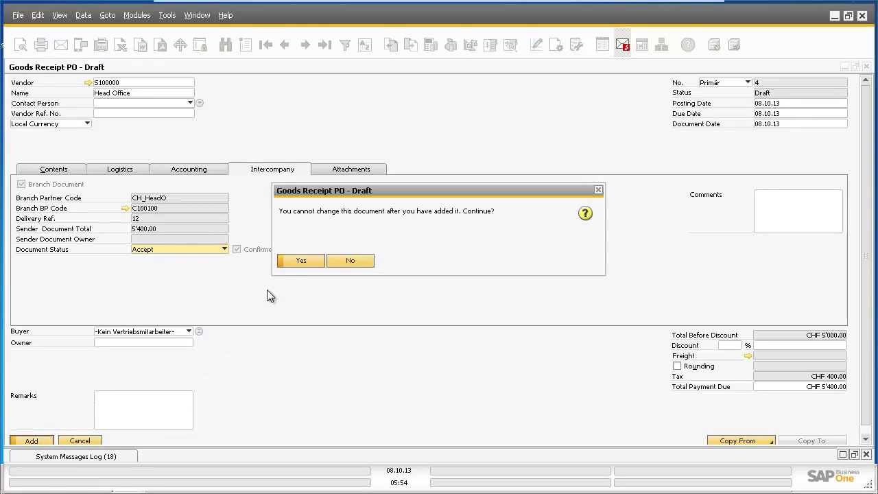
click(301, 260)
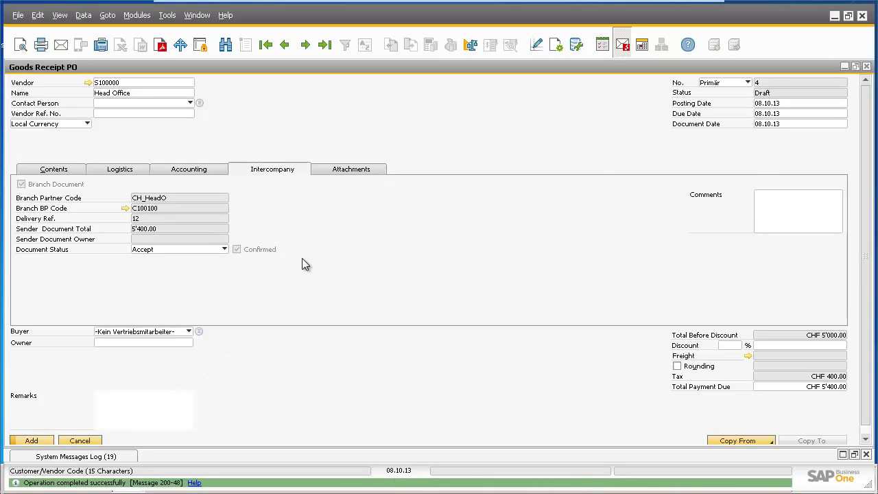
click(325, 47)
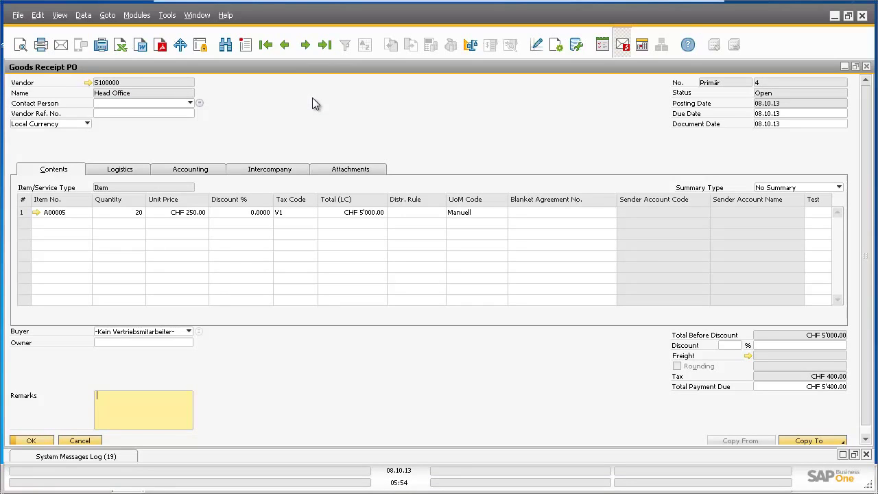
right_click(312, 98)
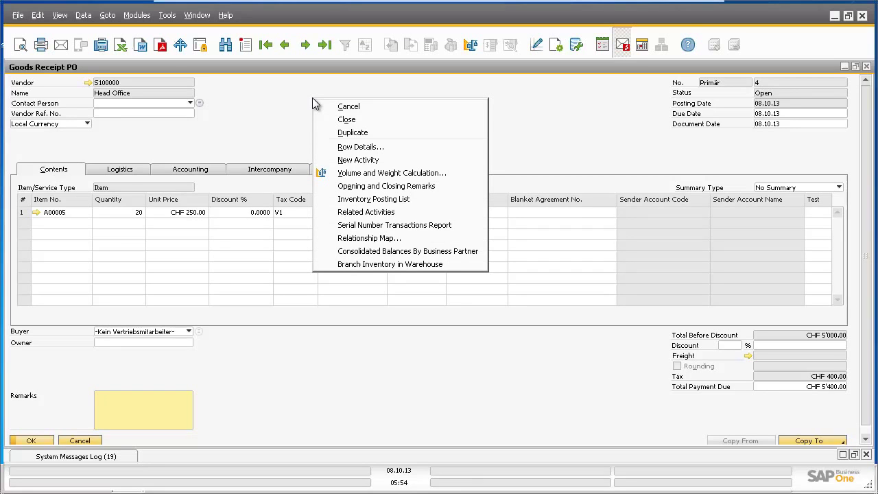
click(412, 231)
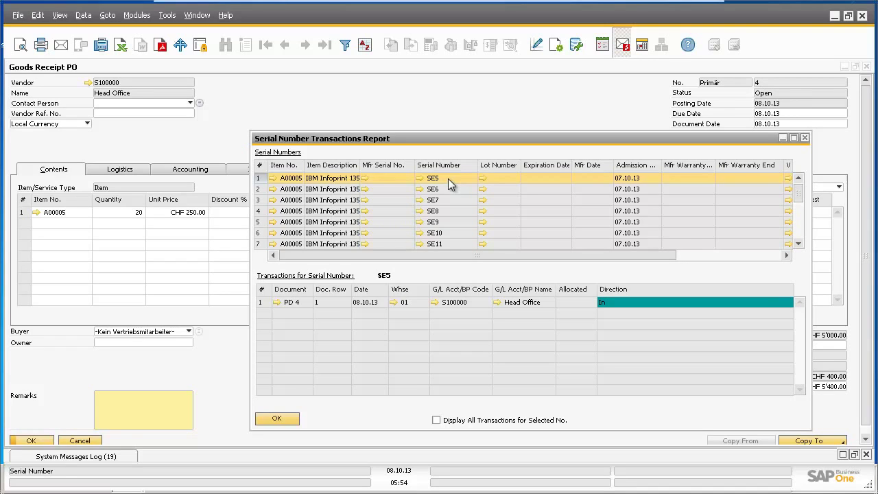
click(804, 138)
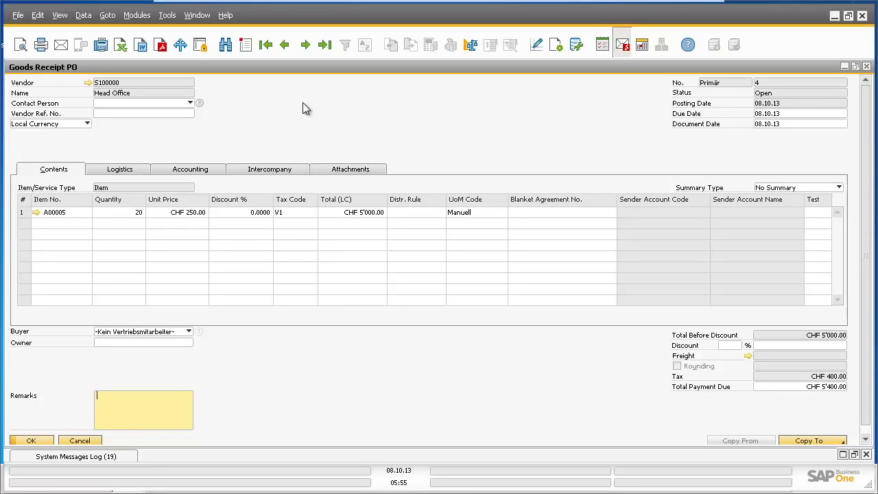
Cancel goods receipt PO 4 and post its cancellation document.
right_click(351, 94)
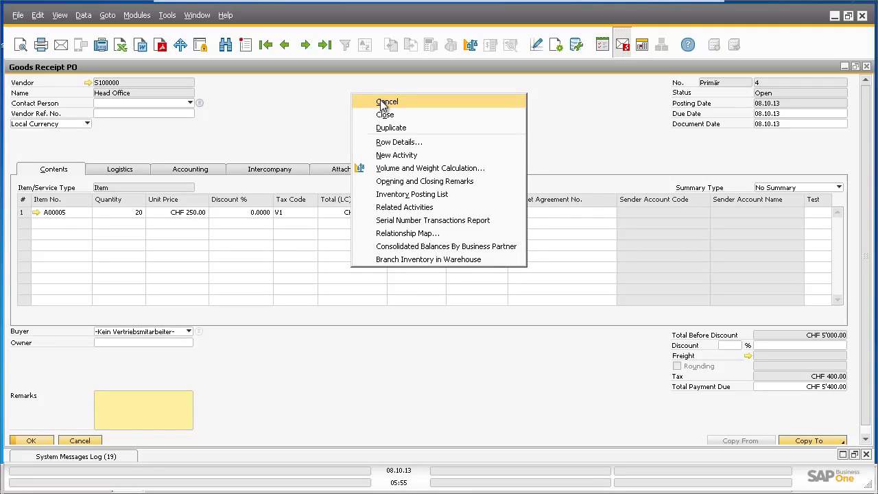
click(381, 103)
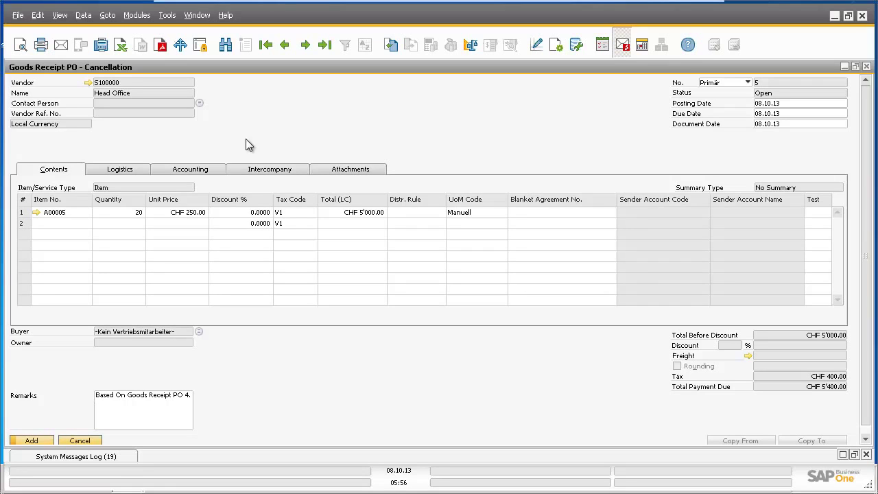
click(38, 442)
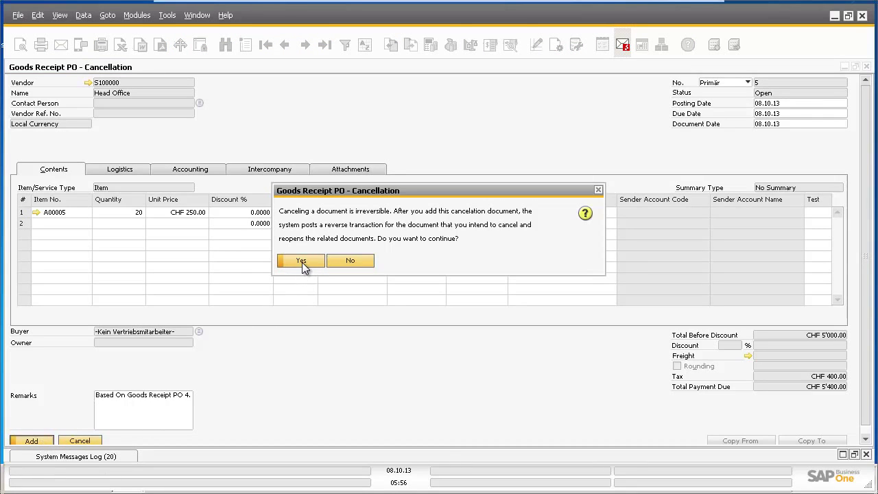
click(302, 262)
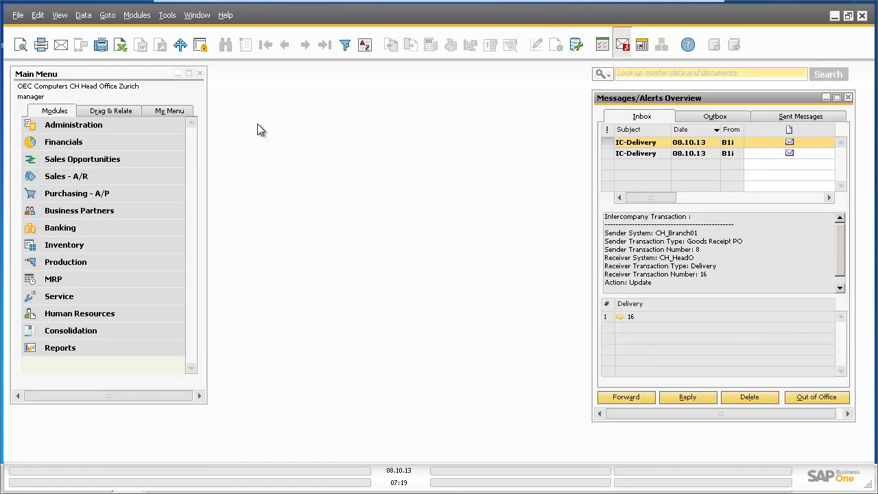
View the cancelled delivery 16 from the first IC-Delivery message, then close it.
click(621, 317)
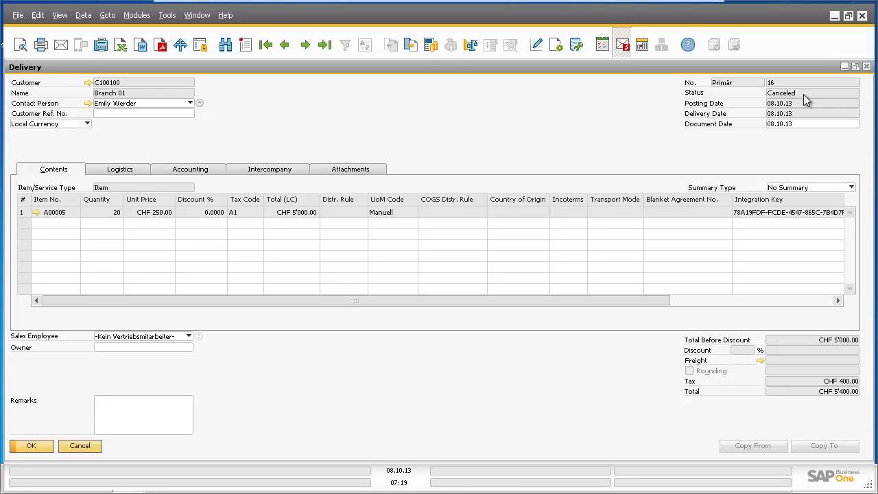
click(866, 67)
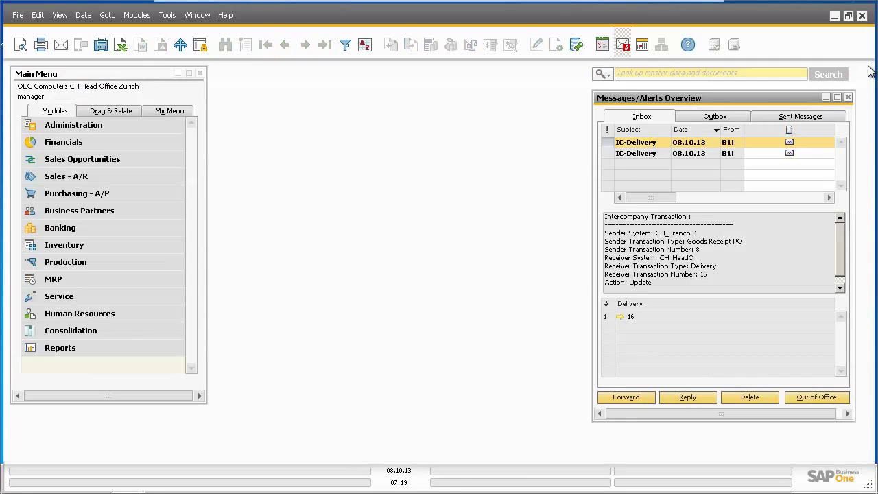
Open cancellation delivery 17 from the second IC-Delivery message.
click(745, 153)
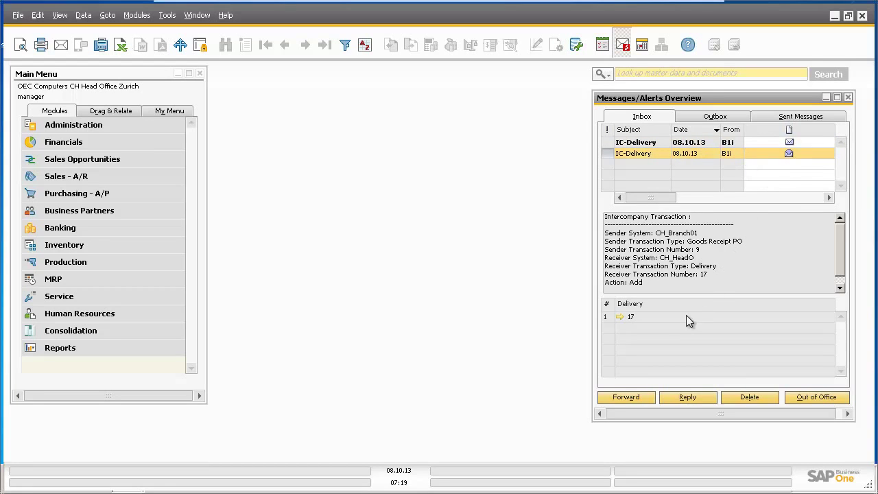
click(620, 316)
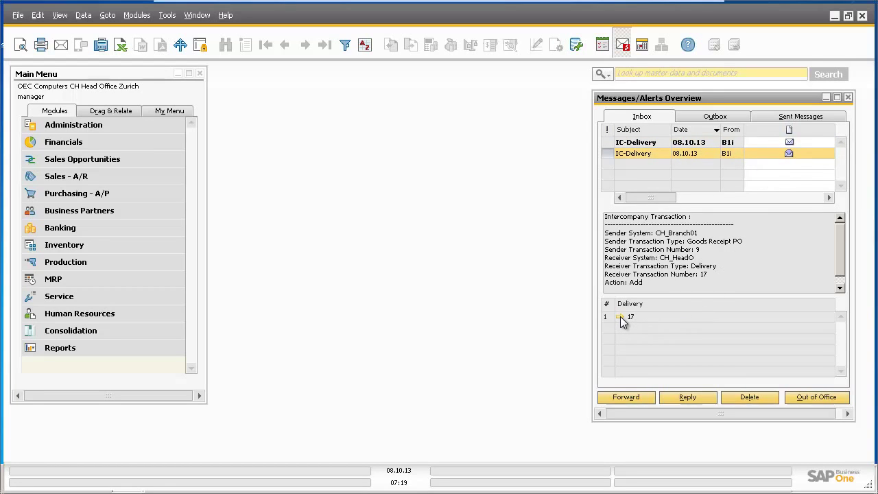